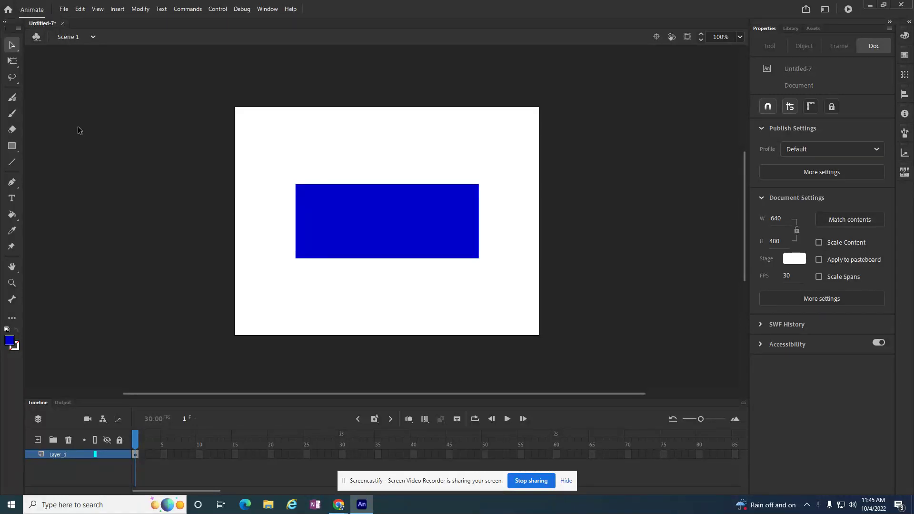
- Create a classic tween over the rectangle's frames 1–30 and insert an end keyframe at 30
{"action": "right_click", "coordinate": [135, 457]}
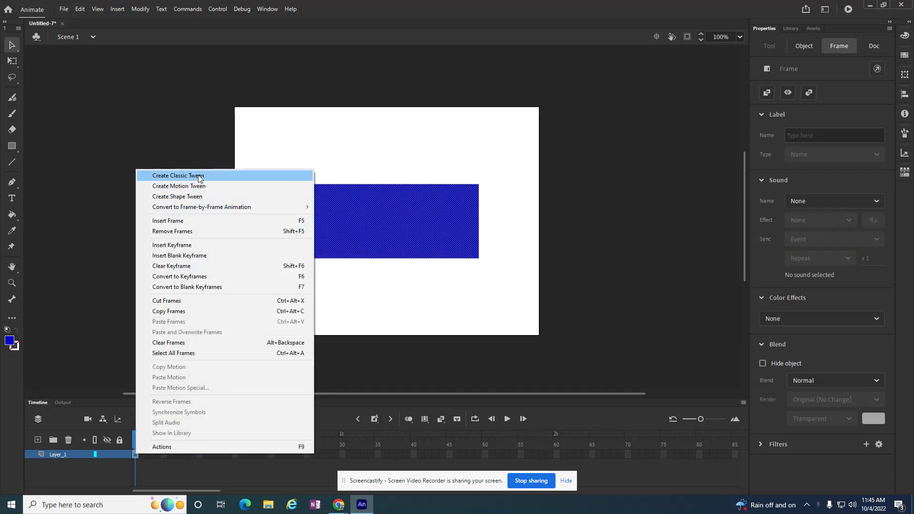
{"action": "left_click", "coordinate": [200, 174]}
{"action": "right_click", "coordinate": [343, 455]}
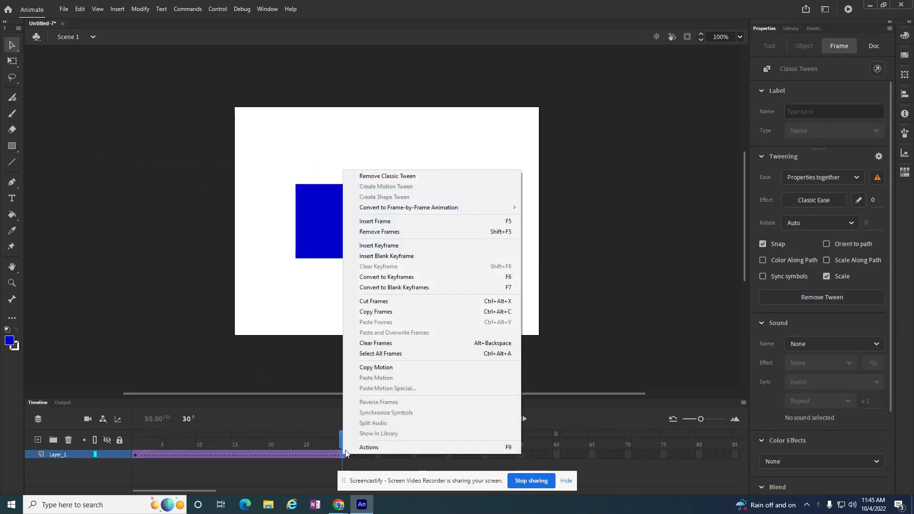
{"action": "left_click", "coordinate": [404, 242]}
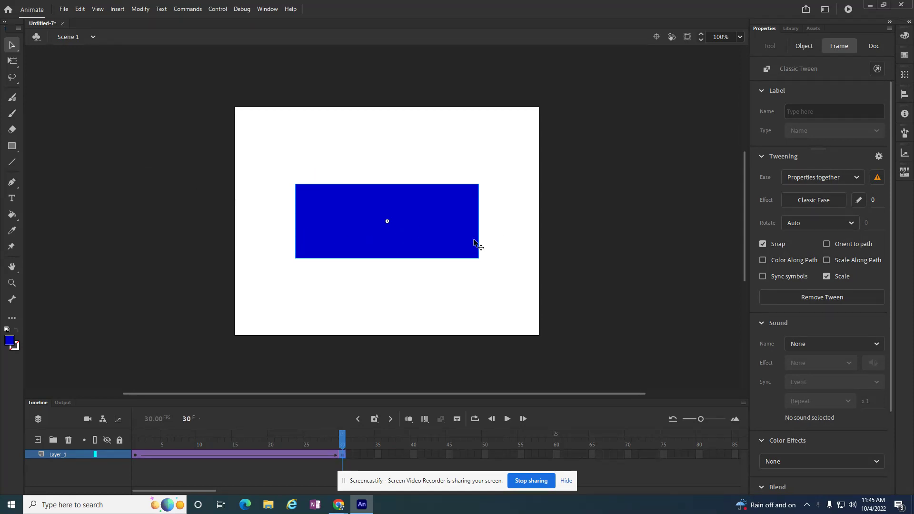
- Rotate the frame-30 rectangle counterclockwise to a steep diagonal, then play the tween repeatedly
{"action": "left_click", "coordinate": [12, 62]}
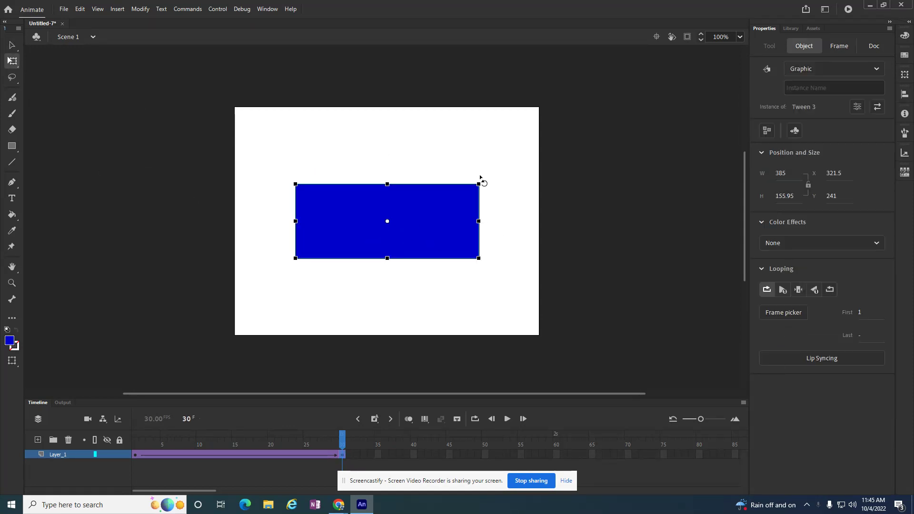
{"action": "left_click_drag", "start_coordinate": [486, 180], "coordinate": [439, 76]}
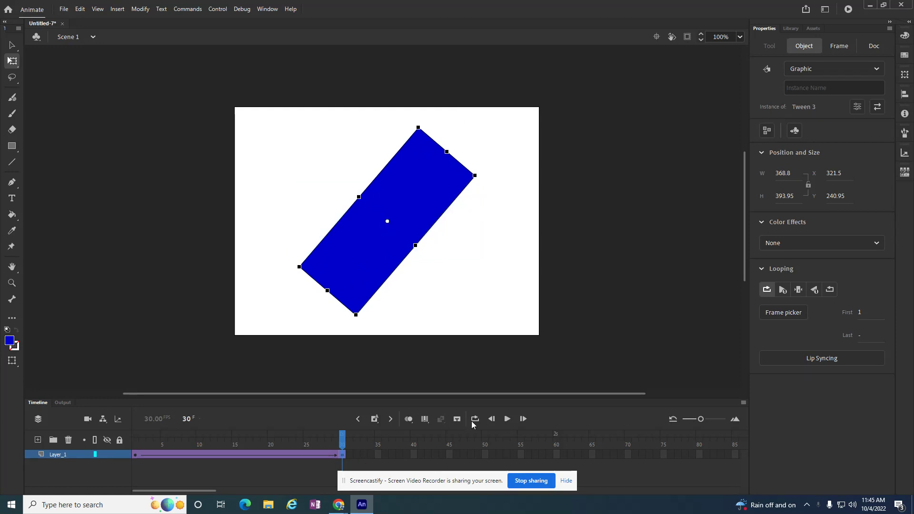
{"action": "left_click", "coordinate": [508, 419]}
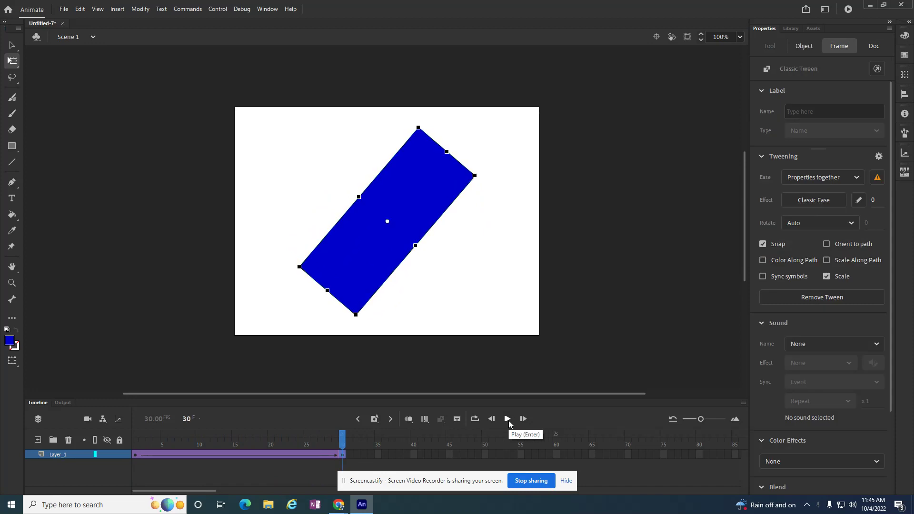
{"action": "left_click", "coordinate": [508, 419]}
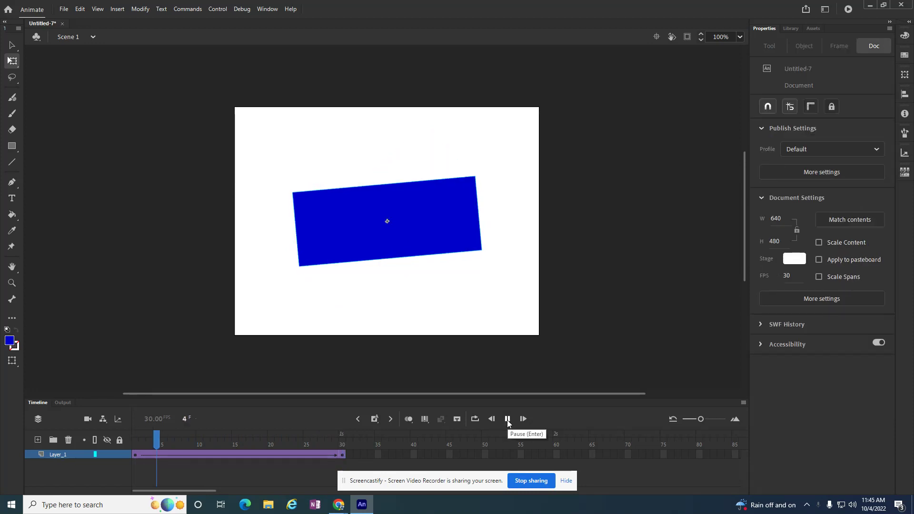
{"action": "left_click", "coordinate": [508, 419]}
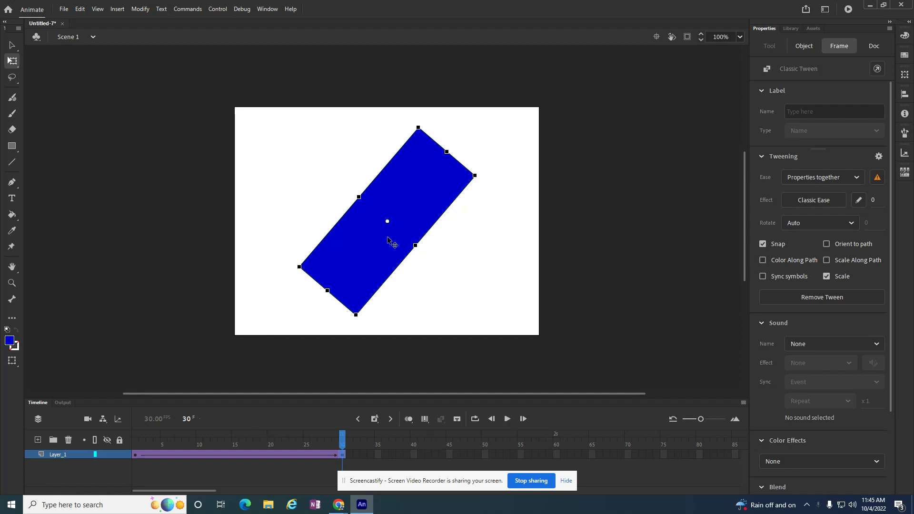
- Move the playhead from frame 30 back to frame 1 and select the level rectangle there
{"action": "left_click", "coordinate": [345, 446]}
{"action": "left_click_drag", "start_coordinate": [344, 446], "coordinate": [134, 447]}
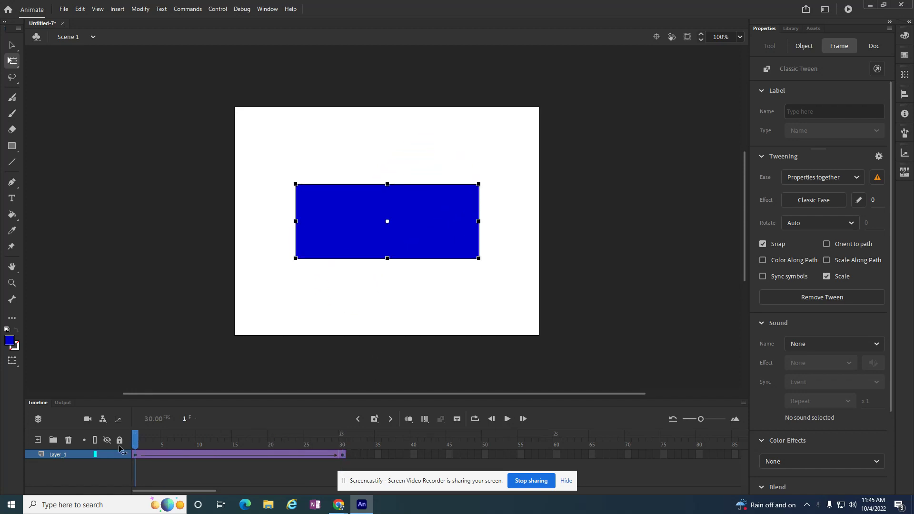
{"action": "left_click", "coordinate": [120, 450]}
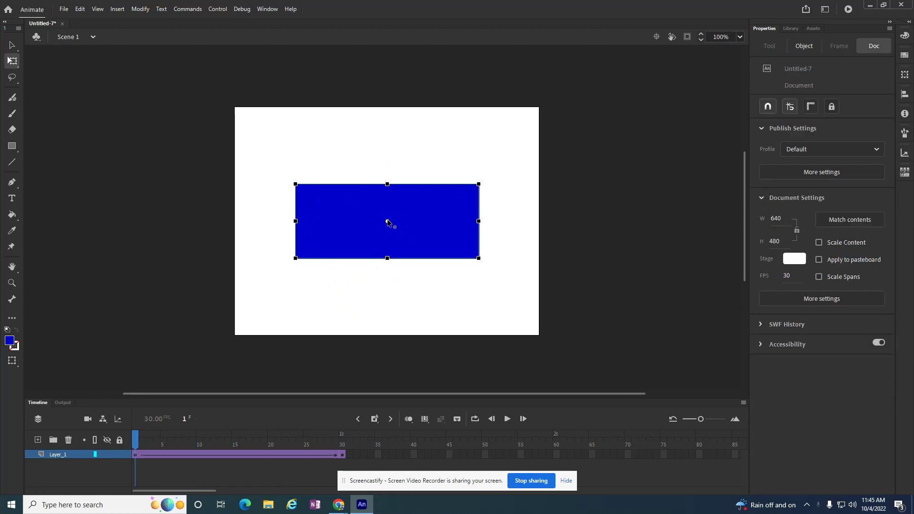
{"action": "left_click", "coordinate": [386, 223]}
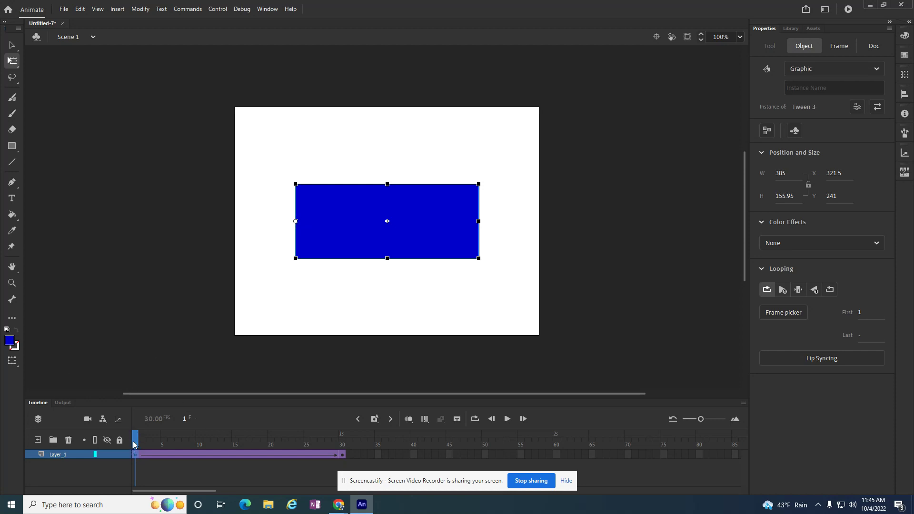
{"action": "mouse_move", "coordinate": [134, 445]}
{"action": "left_mouse_down"}
{"action": "mouse_move", "coordinate": [339, 448]}
{"action": "mouse_move", "coordinate": [134, 449]}
{"action": "left_mouse_up"}
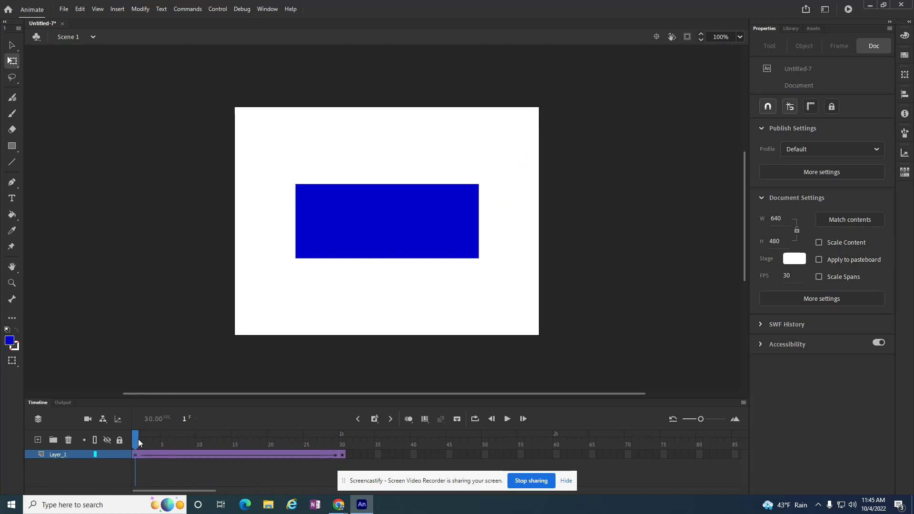
{"action": "left_click_drag", "start_coordinate": [135, 444], "coordinate": [136, 442]}
{"action": "right_click", "coordinate": [343, 457]}
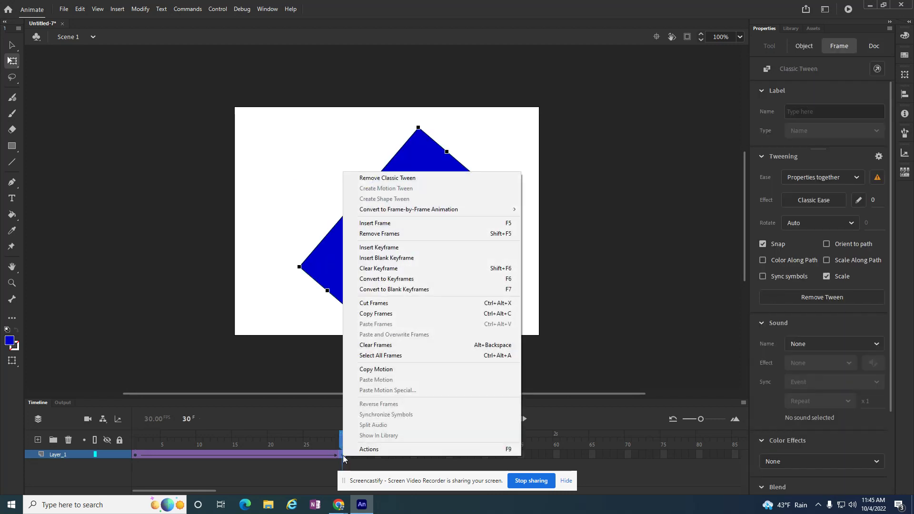
- Remove the rotated frame 30 and insert a fresh level keyframe in its place
{"action": "left_click", "coordinate": [379, 235]}
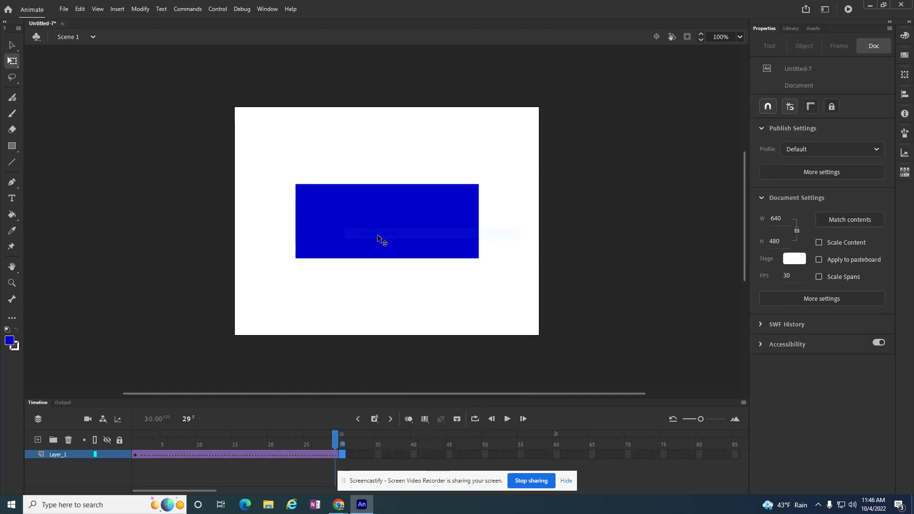
{"action": "right_click", "coordinate": [341, 455]}
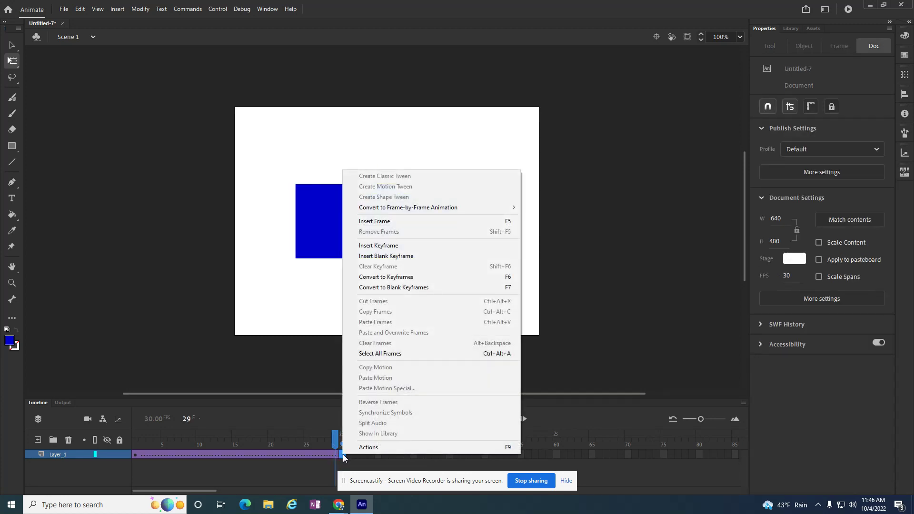
{"action": "left_click", "coordinate": [389, 246]}
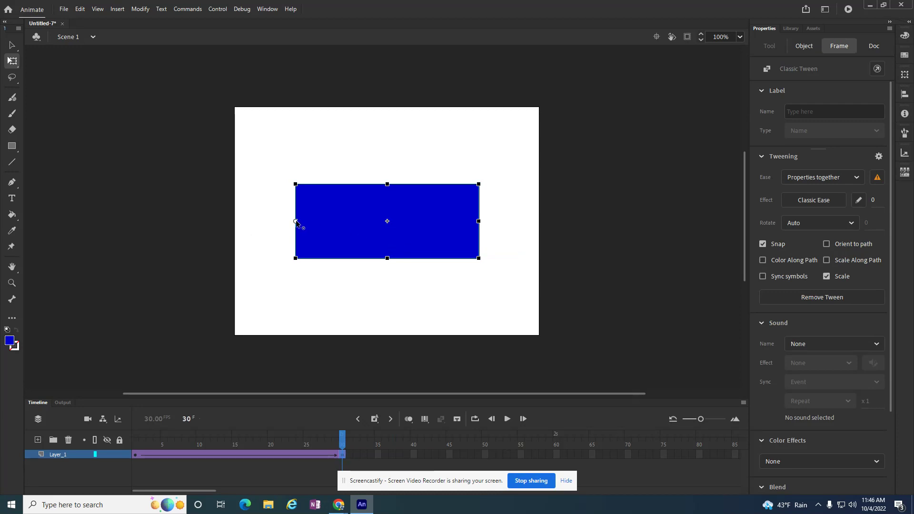
- Rotate the frame-30 rectangle steeply upward around its left-edge pivot and scrub the tween
{"action": "mouse_move", "coordinate": [485, 182]}
{"action": "left_mouse_down"}
{"action": "mouse_move", "coordinate": [454, 129]}
{"action": "mouse_move", "coordinate": [384, 67]}
{"action": "left_mouse_up"}
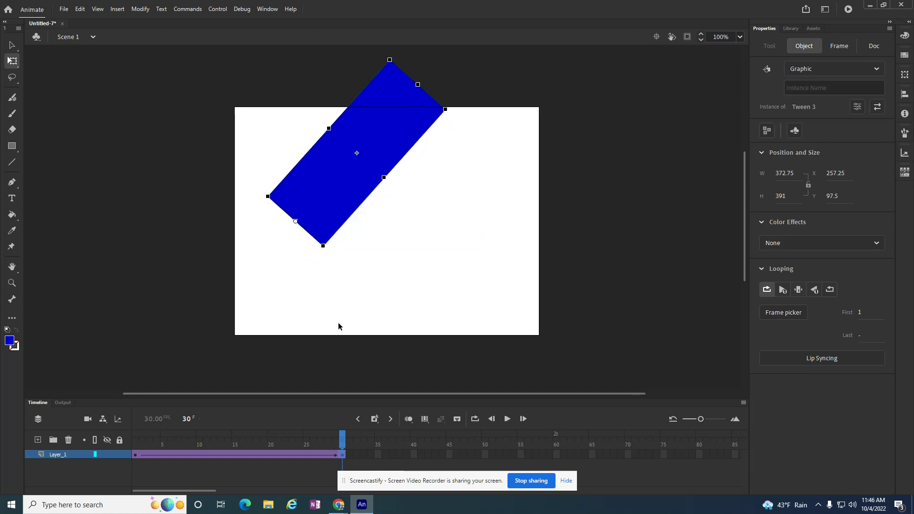
{"action": "left_click_drag", "start_coordinate": [343, 445], "coordinate": [135, 444]}
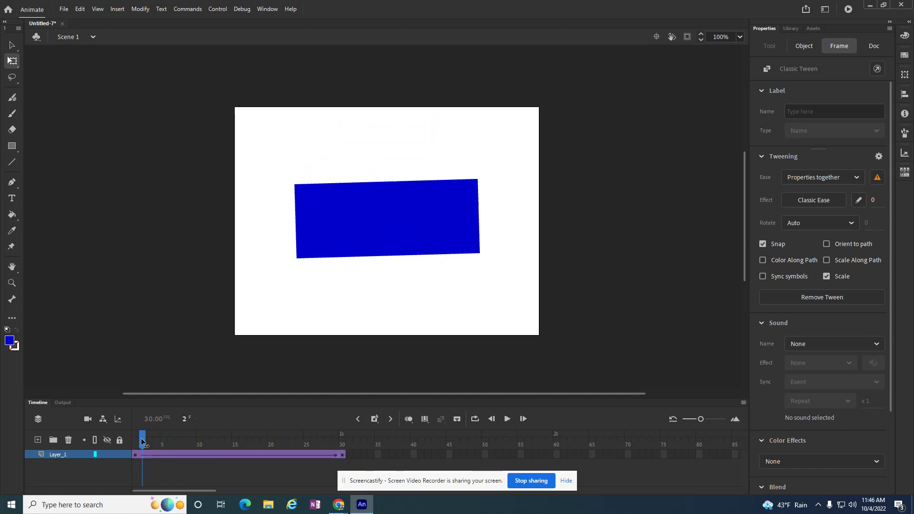